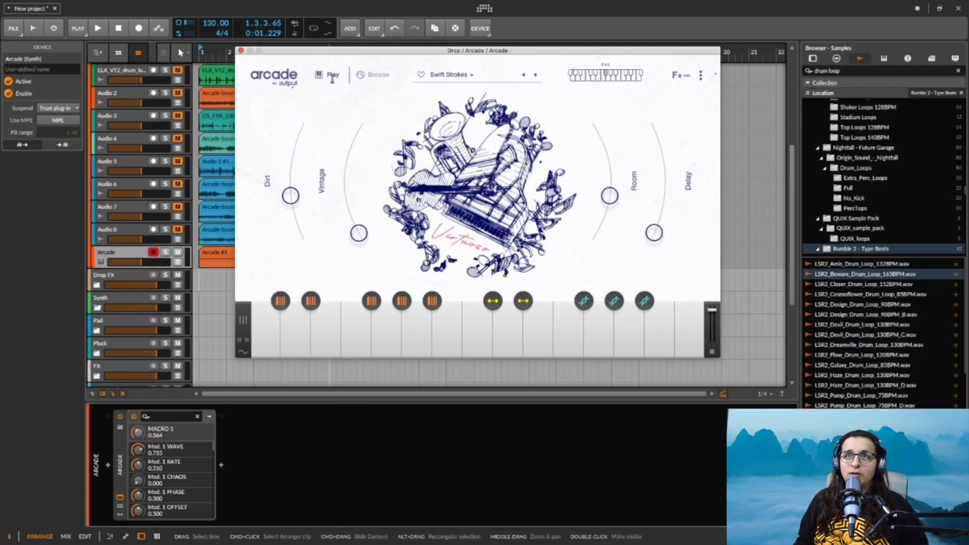
# Step: Look through the Lines collection in Arcade's browser and open the Virtuoso line
pyautogui.click(361, 74)
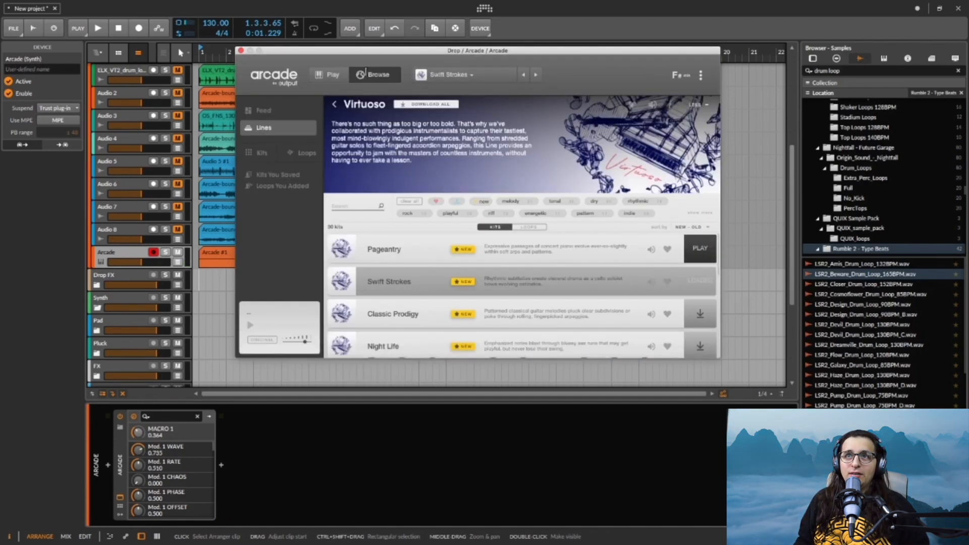
pyautogui.click(264, 128)
pyautogui.scroll(-15, 468, 192)
pyautogui.scroll(8, 471, 196)
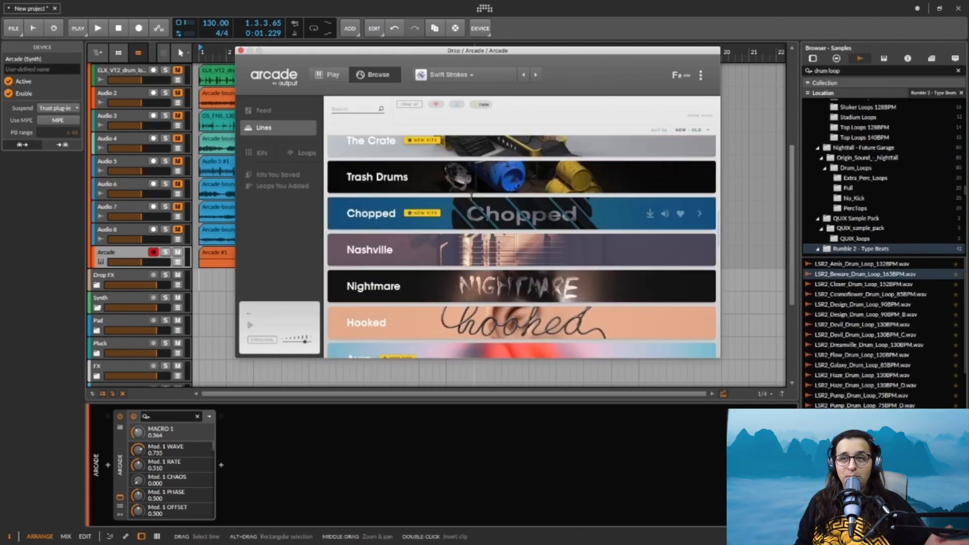
pyautogui.scroll(7, 471, 196)
pyautogui.click(474, 153)
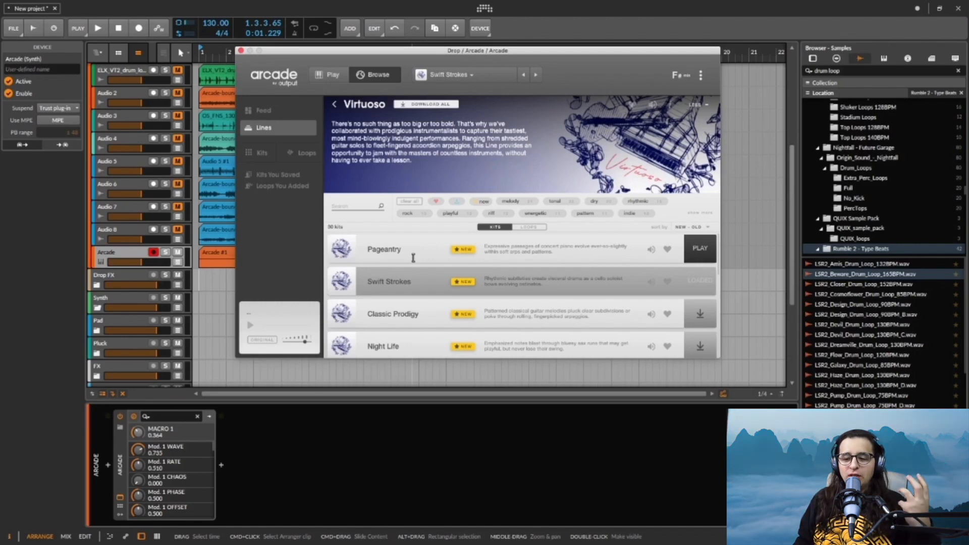
# Step: Preview the Classic Prodigy, Night Life and Shredder kits in the Virtuoso line
pyautogui.click(651, 315)
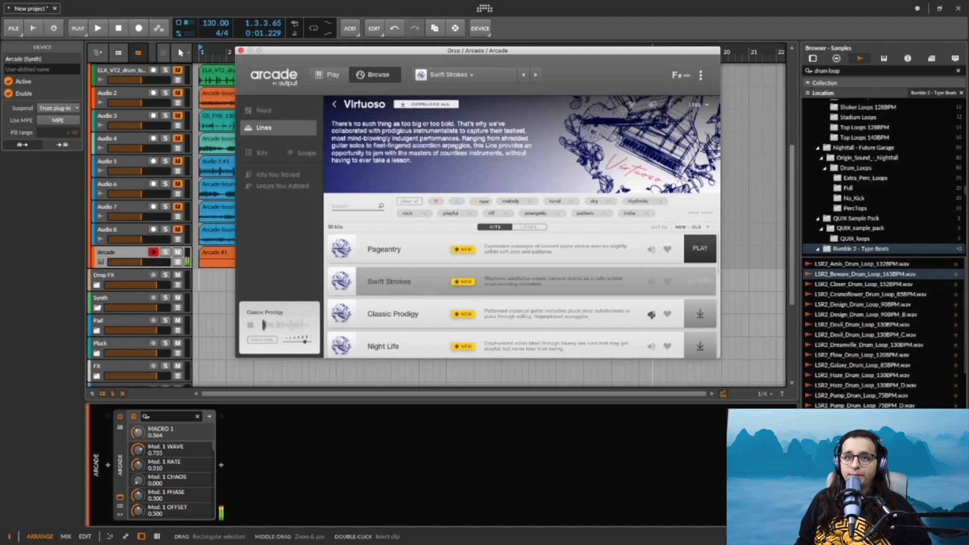
pyautogui.click(651, 347)
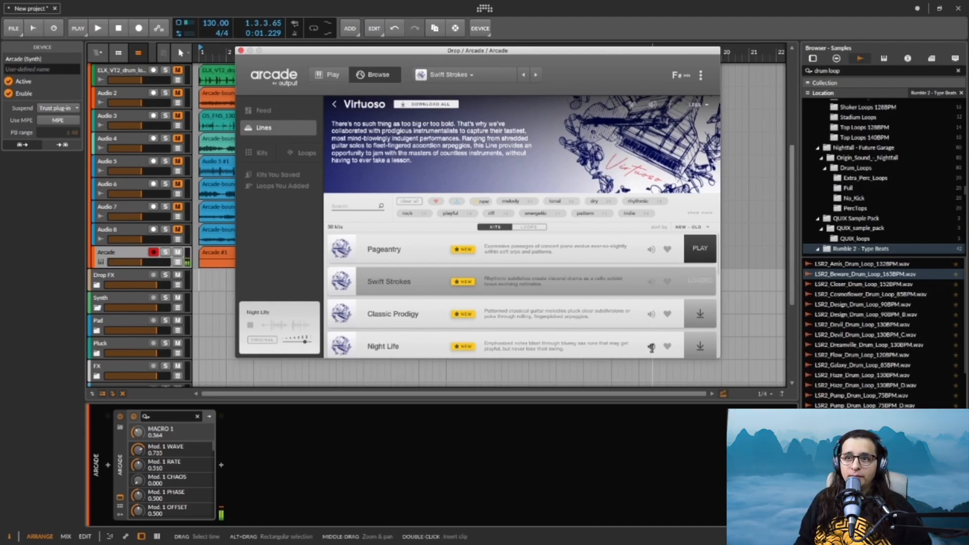
pyautogui.scroll(-1, 652, 348)
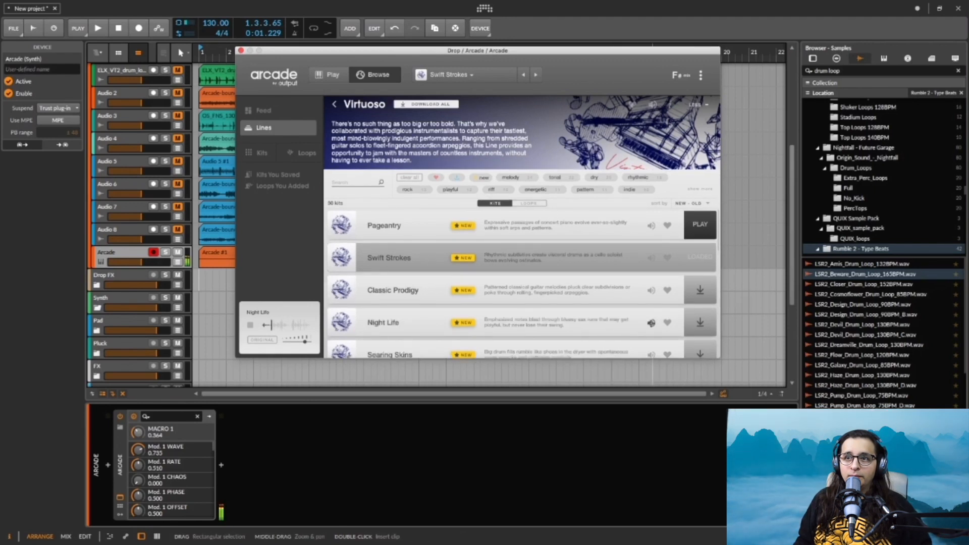
pyautogui.scroll(-2, 617, 326)
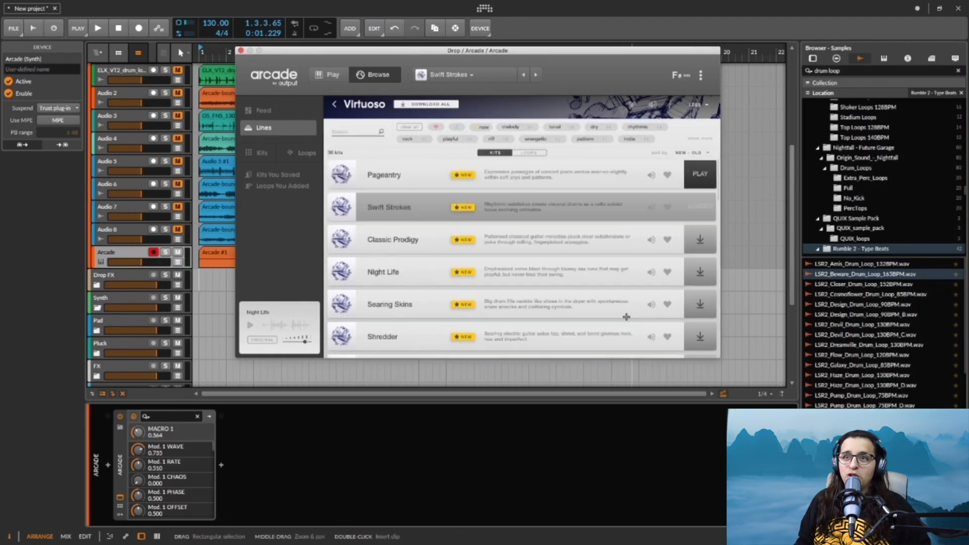
pyautogui.scroll(-5, 617, 326)
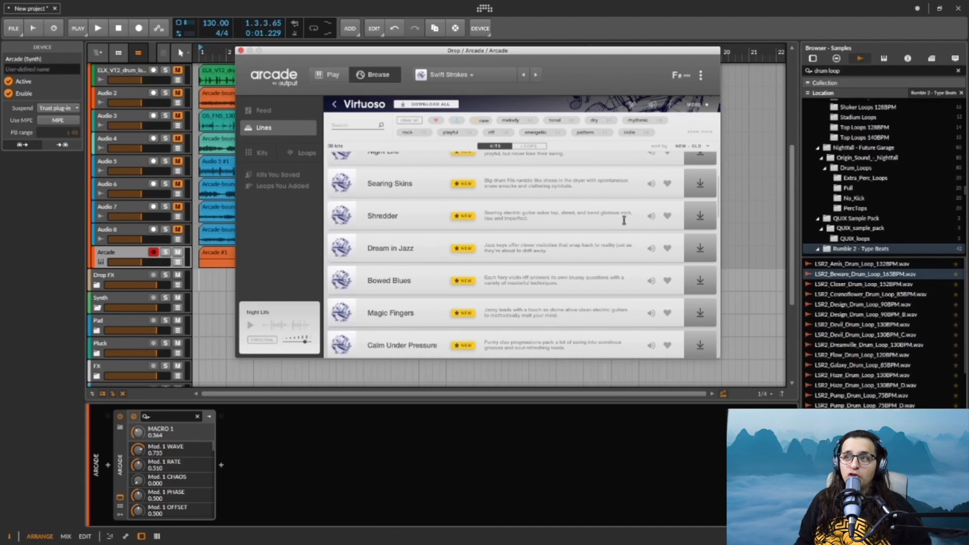
pyautogui.click(651, 216)
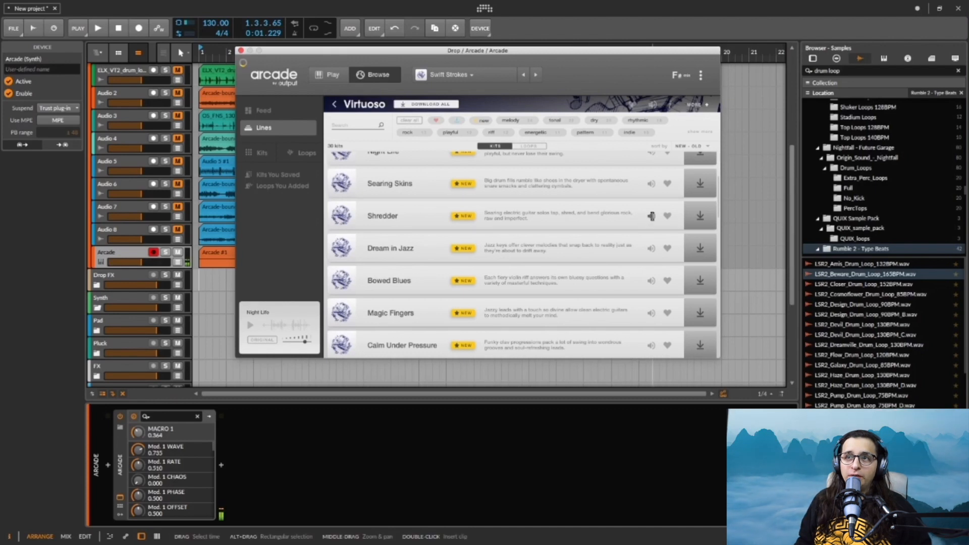
pyautogui.click(651, 216)
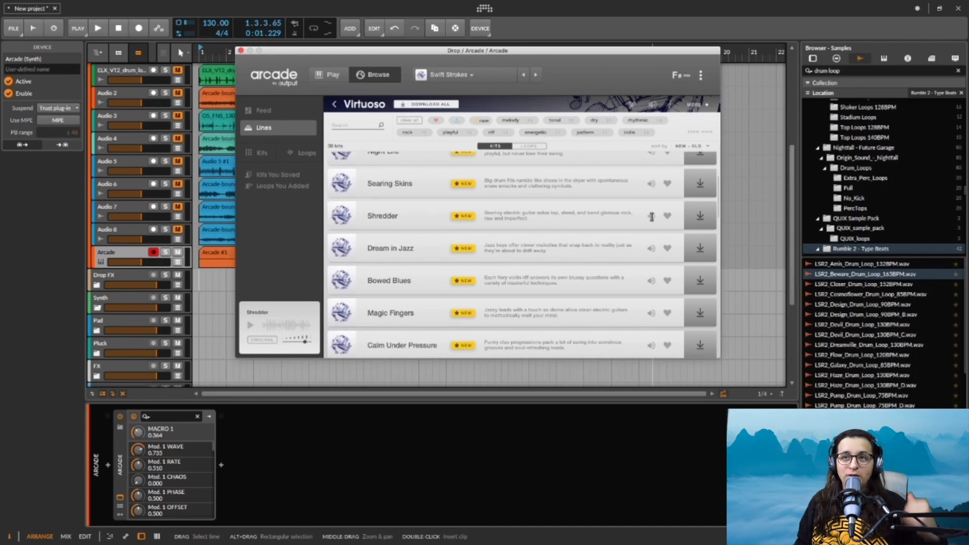
# Step: Load the Pageantry kit and audition the loops on its first three white keys
pyautogui.scroll(5, 589, 209)
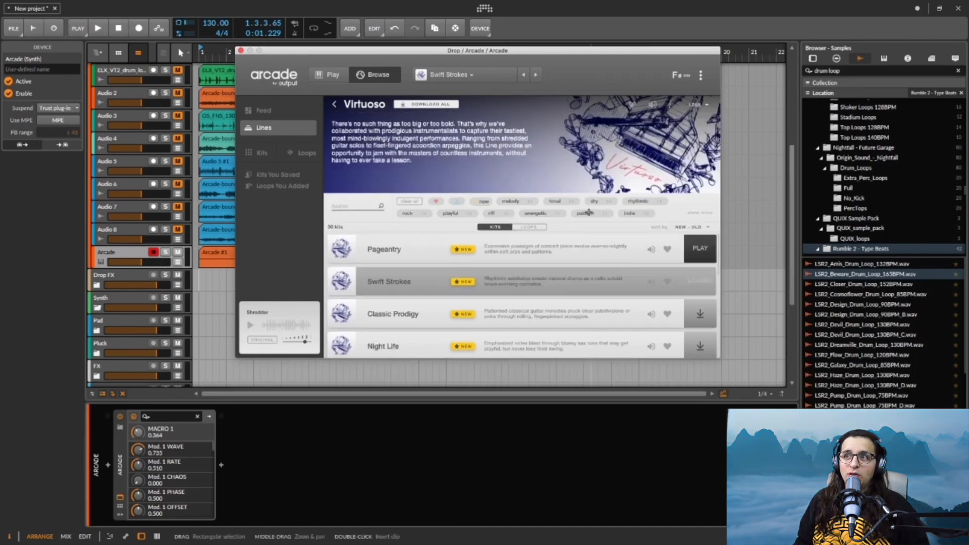
pyautogui.click(409, 255)
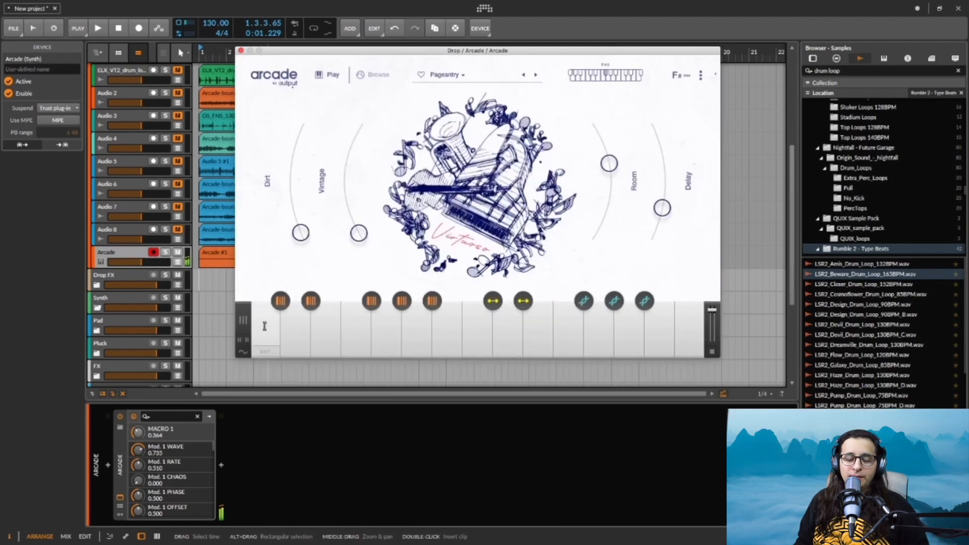
pyautogui.click(265, 325)
pyautogui.click(290, 326)
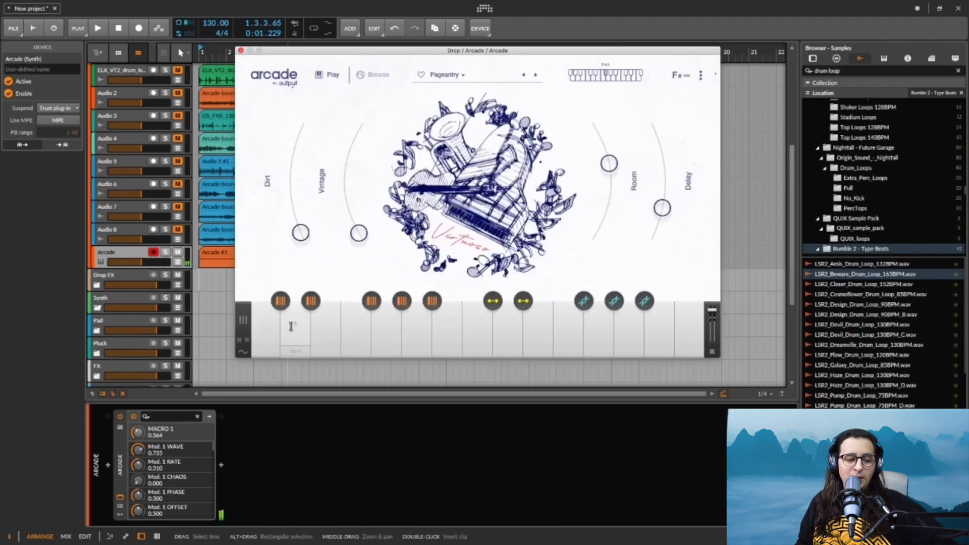
pyautogui.click(268, 330)
pyautogui.click(299, 328)
pyautogui.click(328, 323)
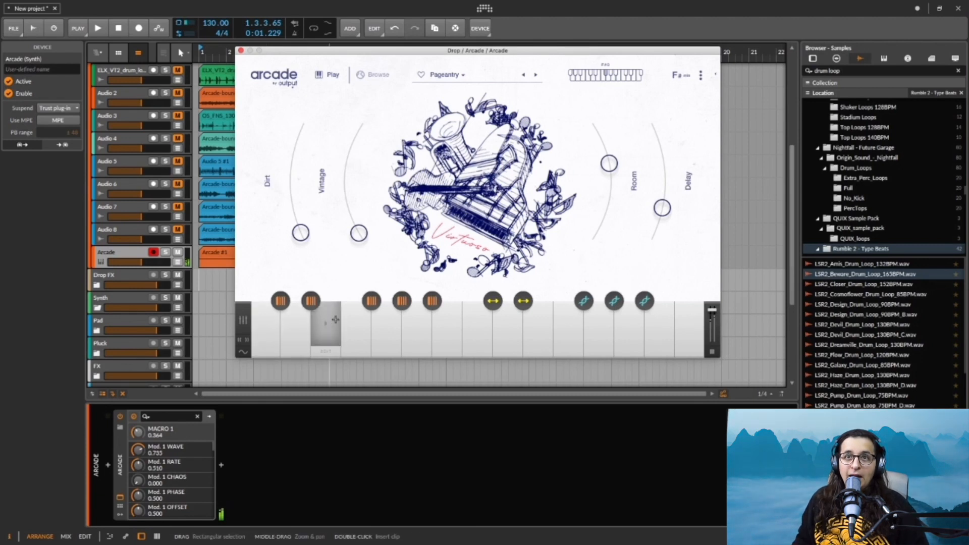
# Step: Try the first loop with Dirt at about 0.87 and Vintage at about 1.0, returning each macro to 0
pyautogui.moveTo(329, 52); pyautogui.dragTo(517, 61)
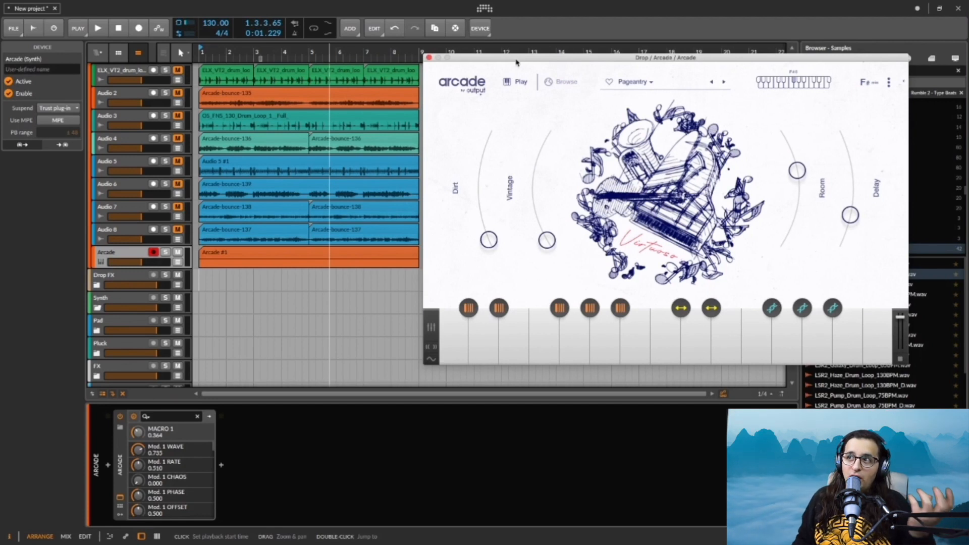
pyautogui.moveTo(492, 237); pyautogui.dragTo(483, 149)
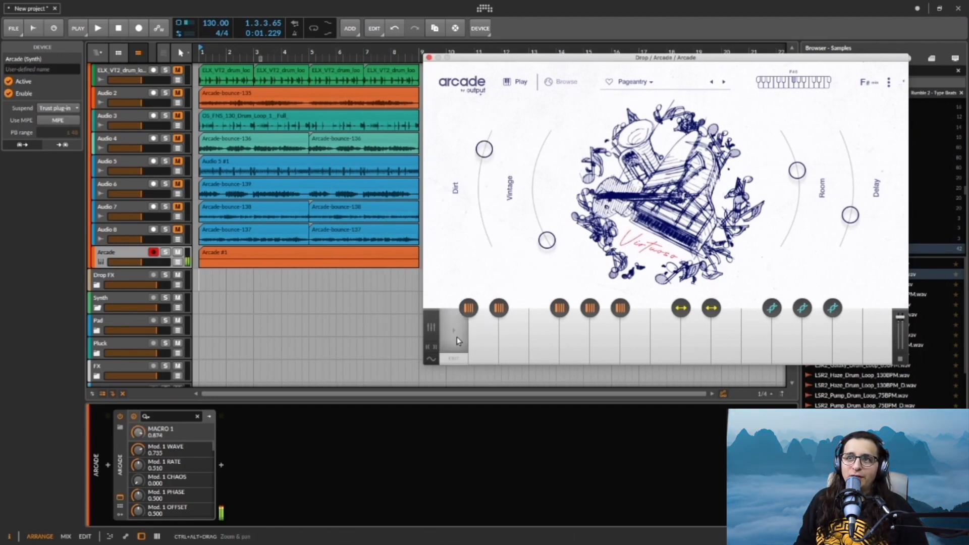
pyautogui.moveTo(484, 150); pyautogui.dragTo(500, 305)
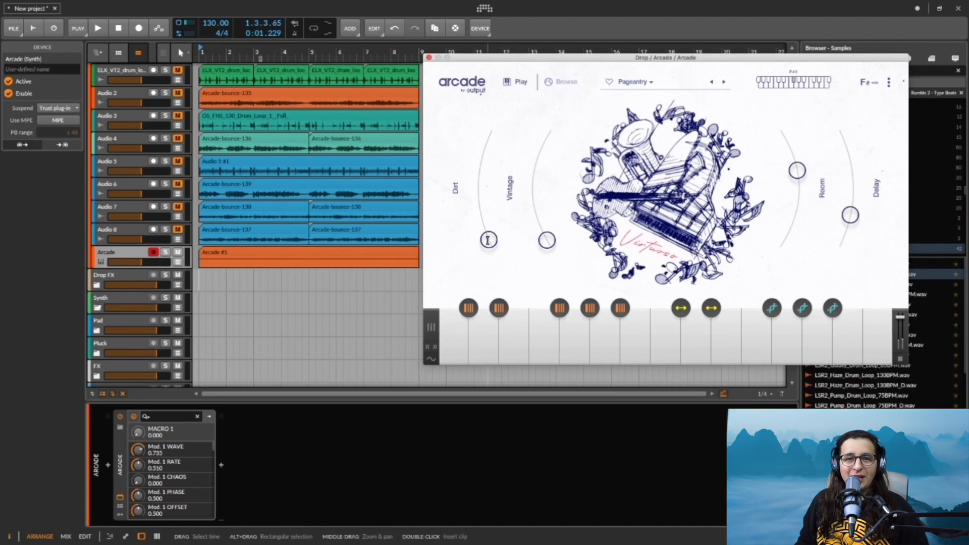
pyautogui.moveTo(546, 240); pyautogui.dragTo(547, 137)
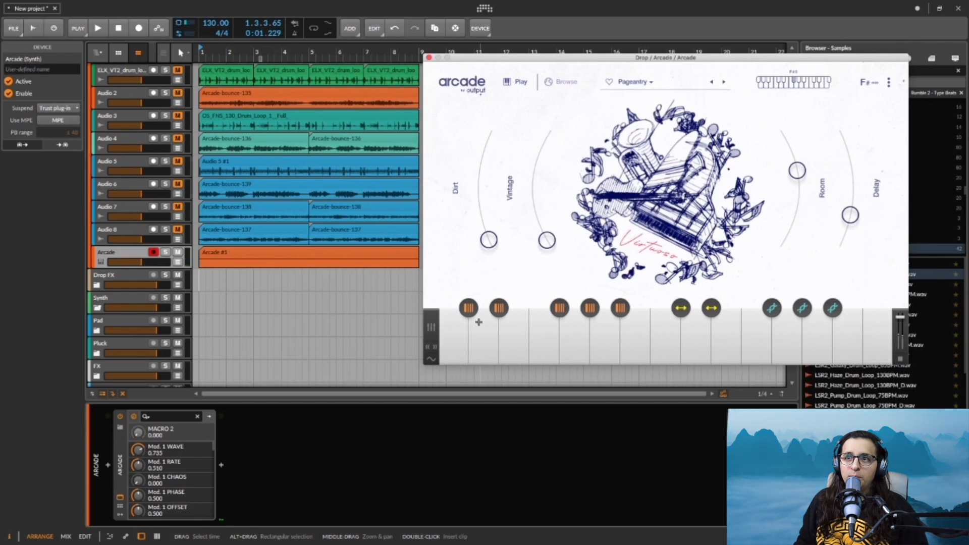
pyautogui.click(447, 335)
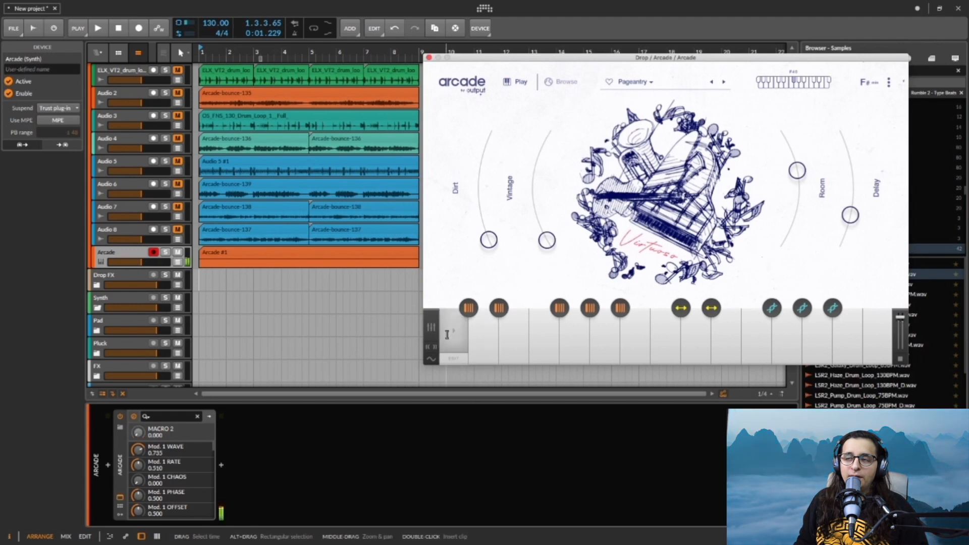
# Step: Set both the Vintage and Dirt macros to about 0.51 and audition the first loop
pyautogui.moveTo(547, 240); pyautogui.dragTo(532, 188)
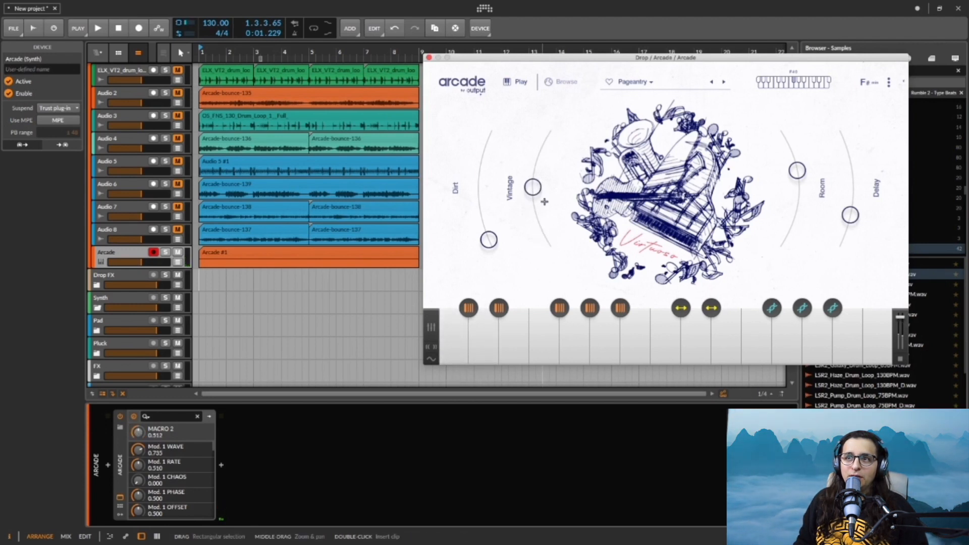
pyautogui.moveTo(488, 239); pyautogui.dragTo(483, 190)
pyautogui.click(453, 336)
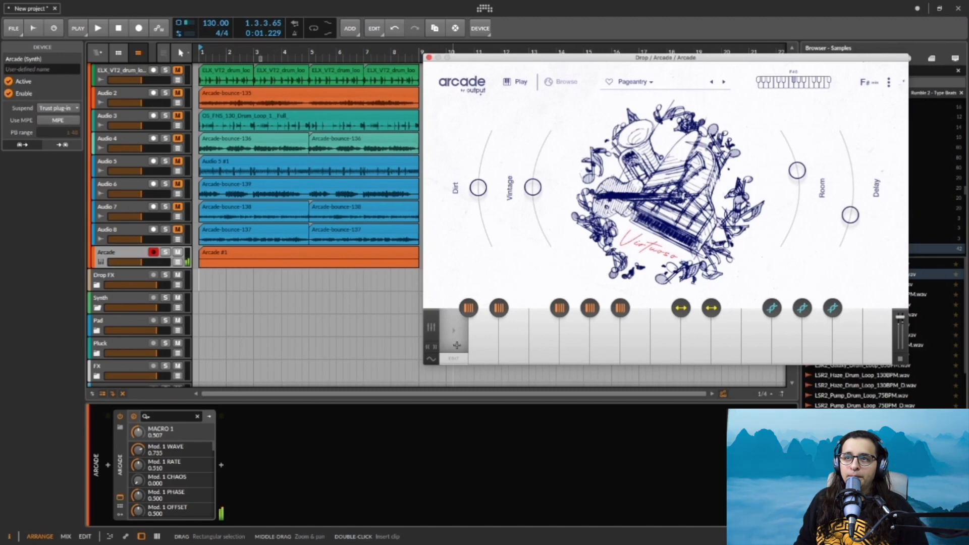
pyautogui.click(456, 345)
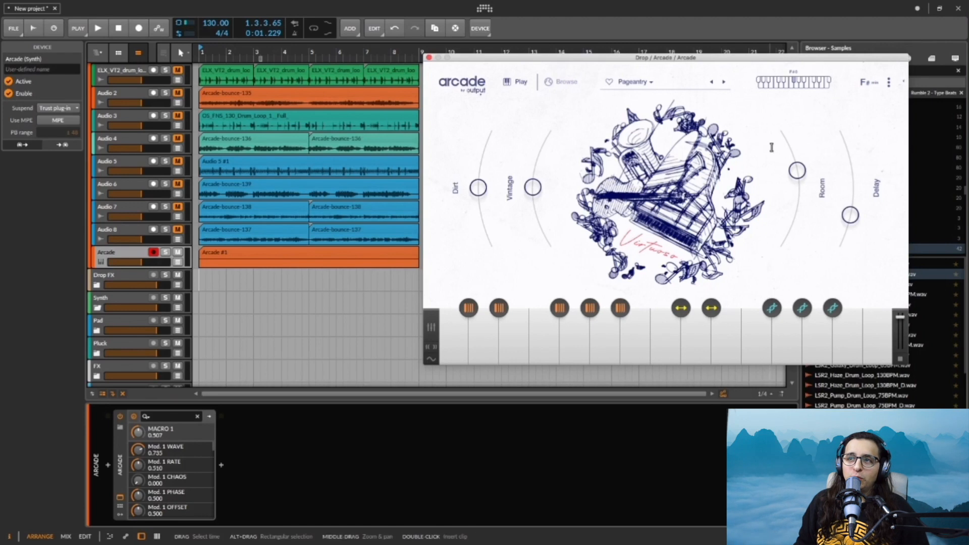
# Step: Check Arcade's session key options and audition the loops on the first two white keys
pyautogui.click(850, 99)
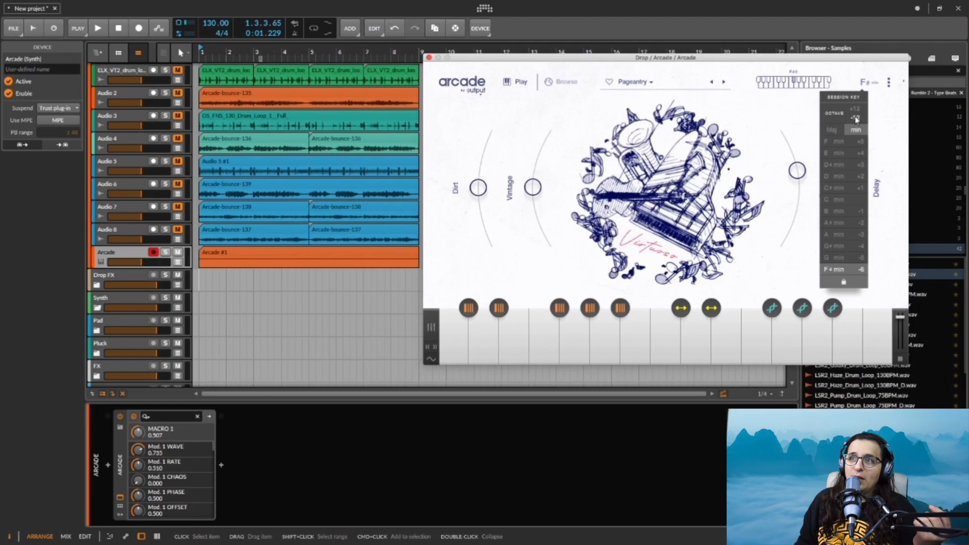
pyautogui.click(456, 341)
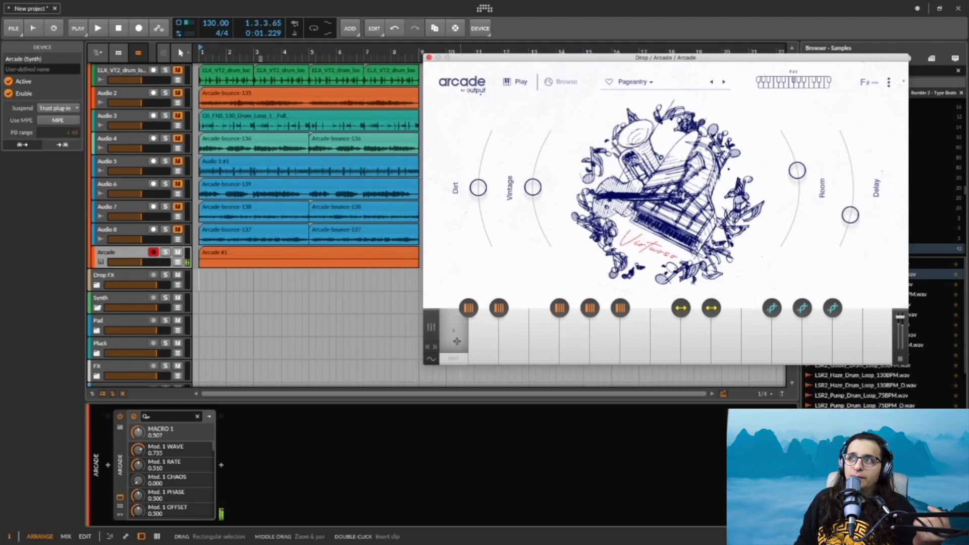
pyautogui.click(874, 82)
pyautogui.click(473, 336)
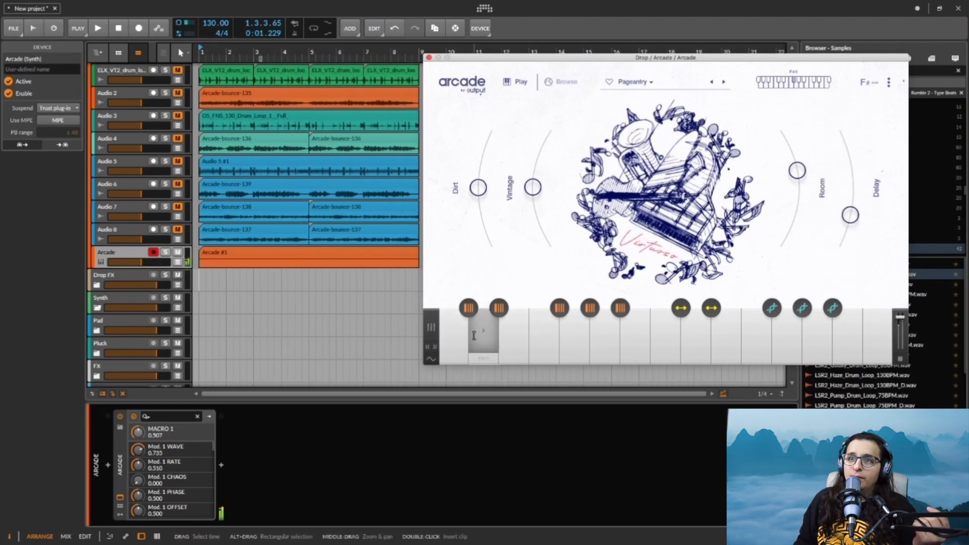
pyautogui.click(447, 342)
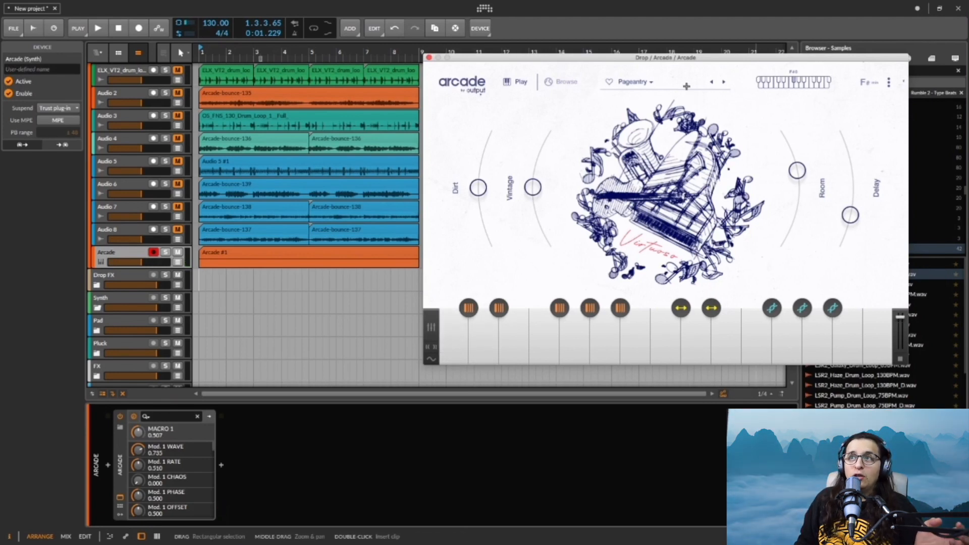
# Step: Look at the kit list beneath Pageantry, then close the Arcade plug-in window
pyautogui.click(634, 82)
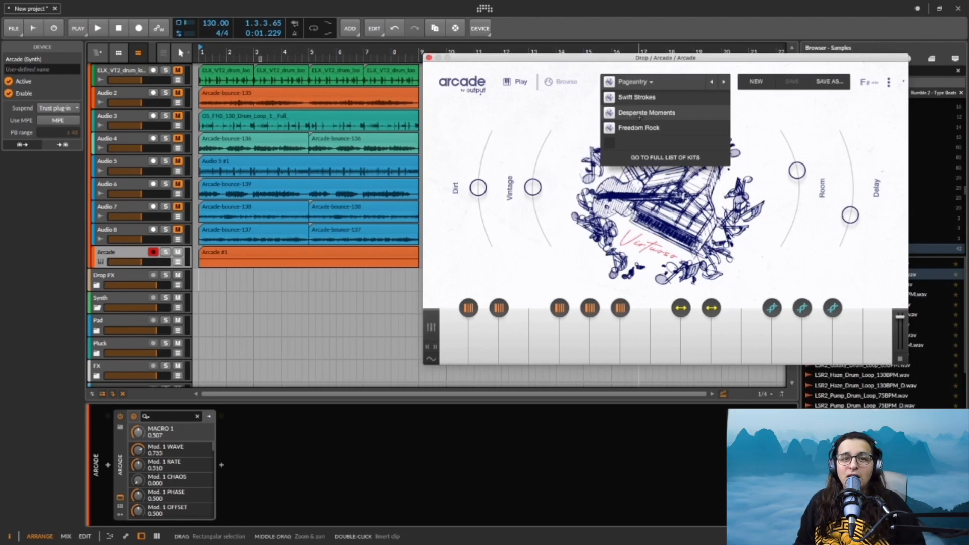
pyautogui.moveTo(595, 57); pyautogui.dragTo(457, 81)
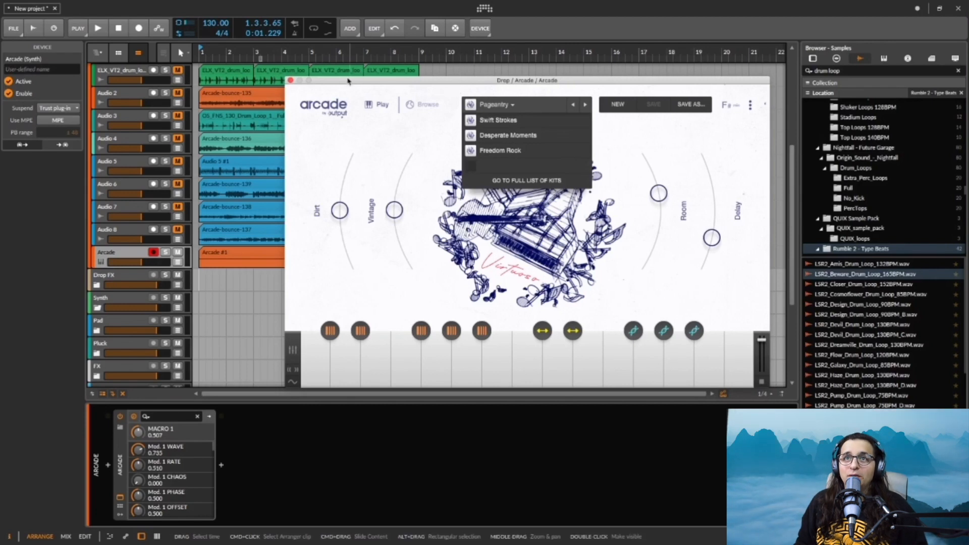
pyautogui.click(412, 5)
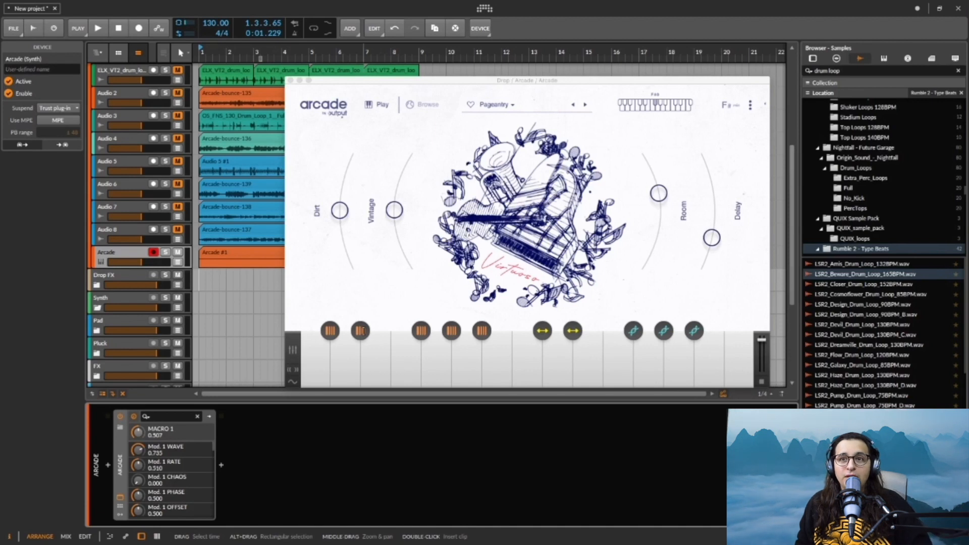
pyautogui.click(314, 364)
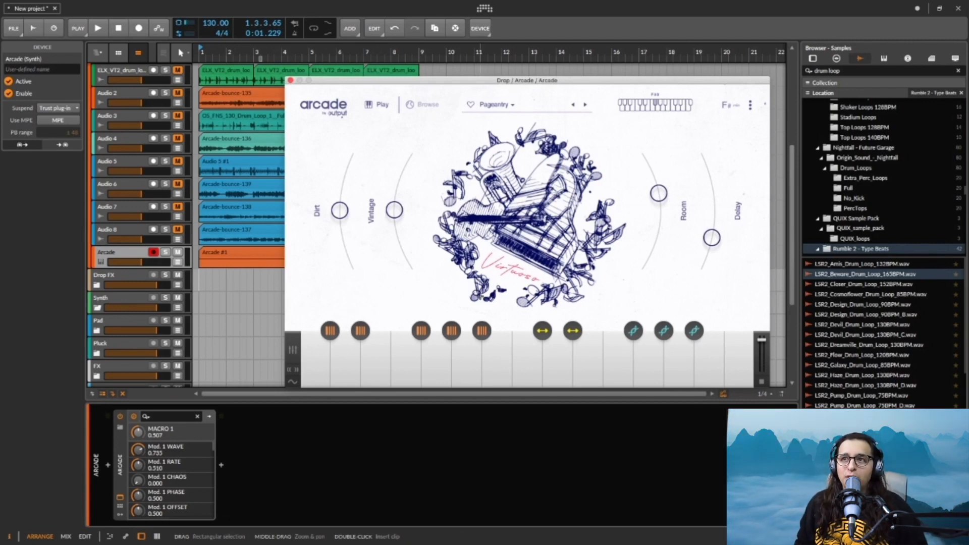
pyautogui.moveTo(364, 81); pyautogui.dragTo(396, 94)
pyautogui.click(322, 94)
# Step: Set the project tempo to 150 BPM and play back the ELX_VT2 drum loop and Audio 2 tracks soloed
pyautogui.doubleClick(220, 23)
pyautogui.write('150')
pyautogui.press('Return')
pyautogui.scroll(3, 266, 158)
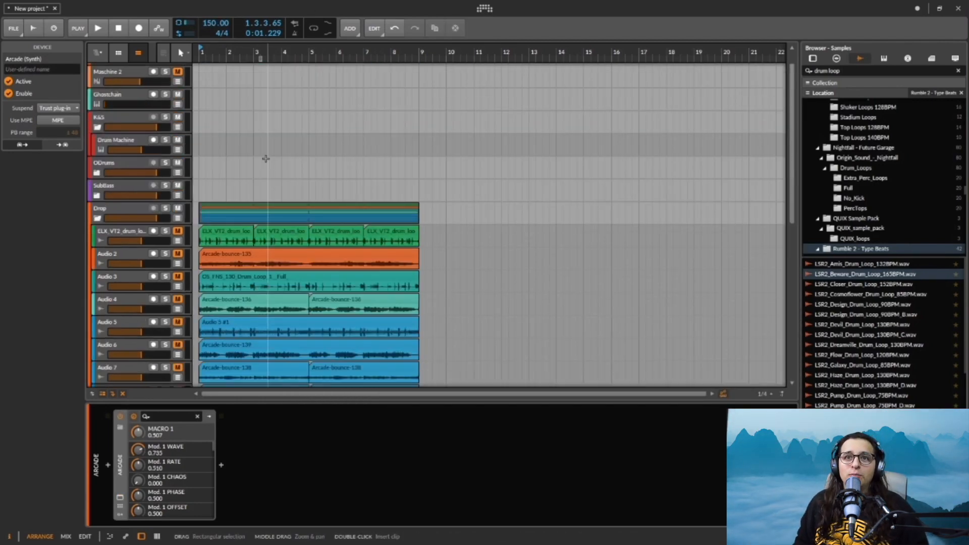
pyautogui.moveTo(165, 231); pyautogui.dragTo(166, 253)
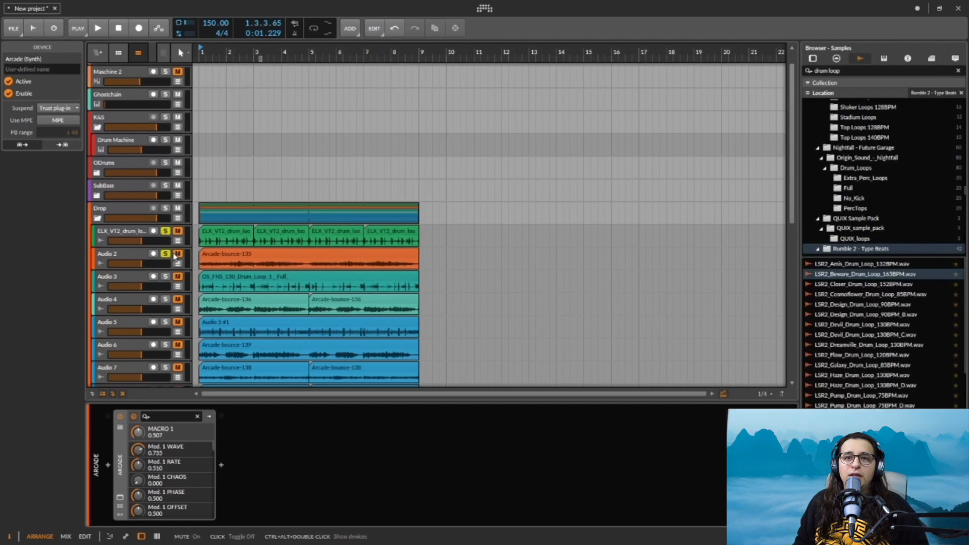
pyautogui.scroll(-3, 176, 256)
pyautogui.press('space')
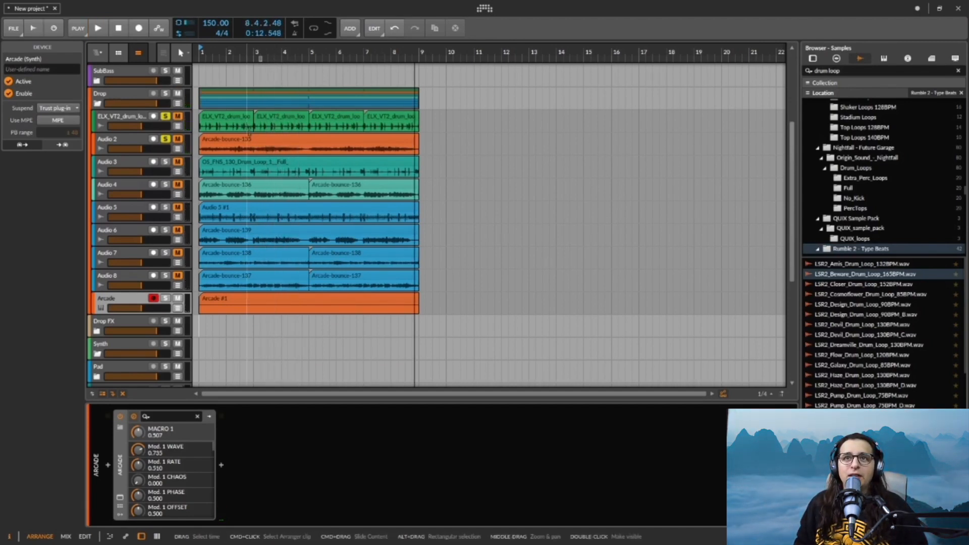
# Step: Unsolo the ELX_VT2 drum loop and Audio 2 tracks and solo Audio 3 instead
pyautogui.click(166, 139)
pyautogui.click(165, 107)
pyautogui.click(165, 116)
pyautogui.click(166, 162)
# Step: Set the project tempo to 130 BPM and play the arrangement with Audio 4 soloed as well
pyautogui.doubleClick(212, 22)
pyautogui.write('130')
pyautogui.press('Return')
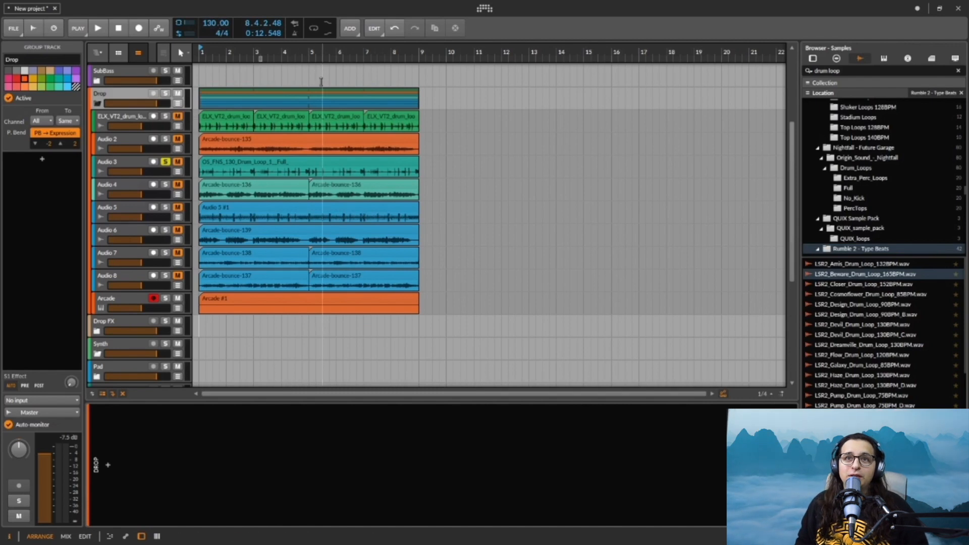
pyautogui.click(165, 184)
pyautogui.press('space')
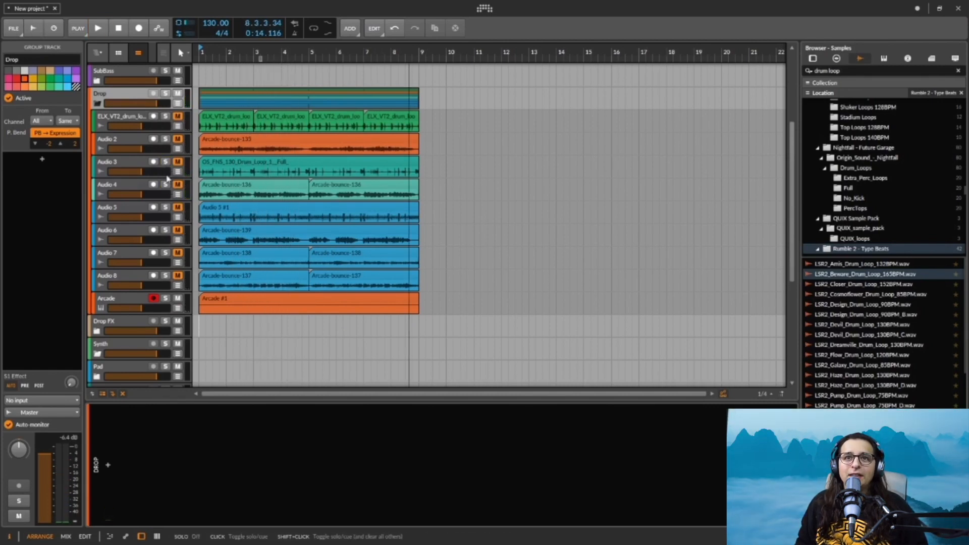
# Step: Solo only Audio 5 in place of Audio 3 and Audio 4 and play the start of the arrangement
pyautogui.click(165, 207)
pyautogui.click(165, 230)
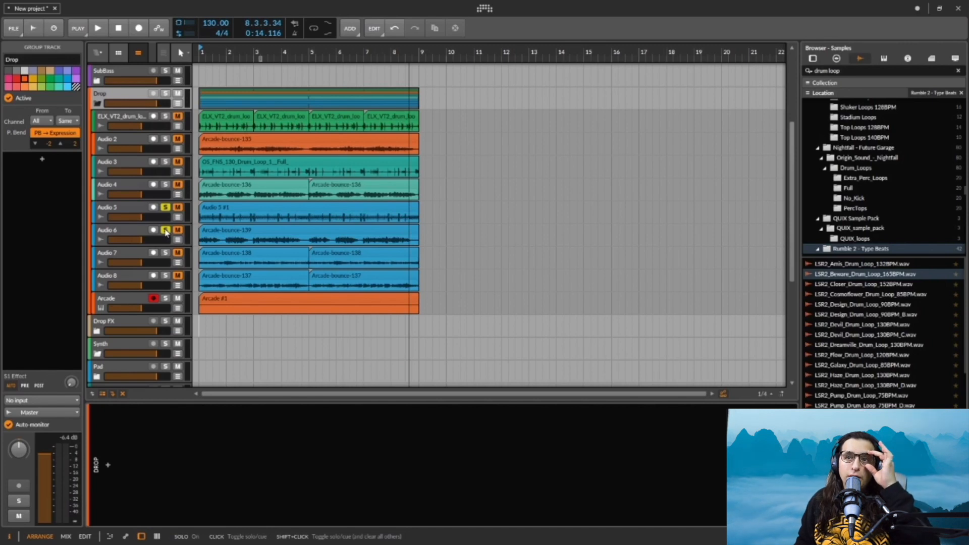
pyautogui.click(165, 230)
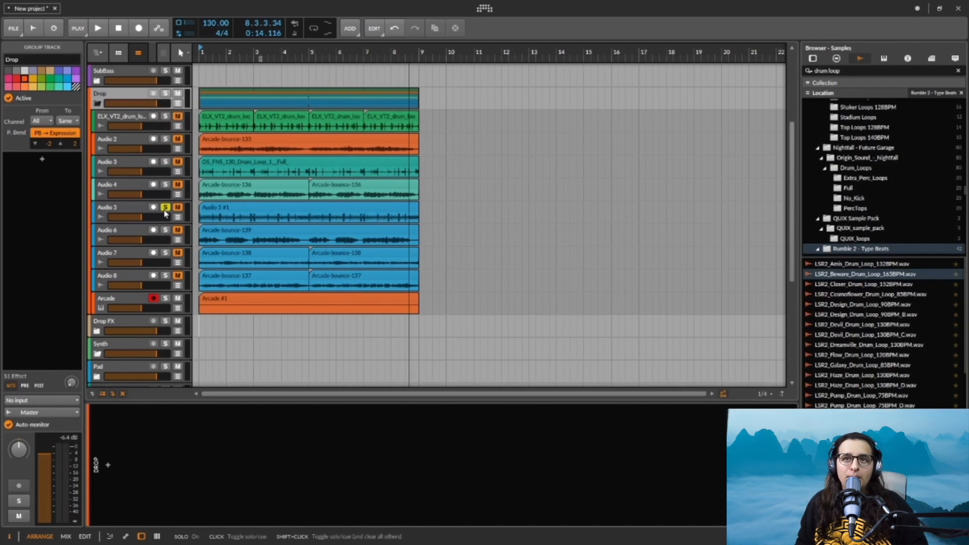
pyautogui.press('space')
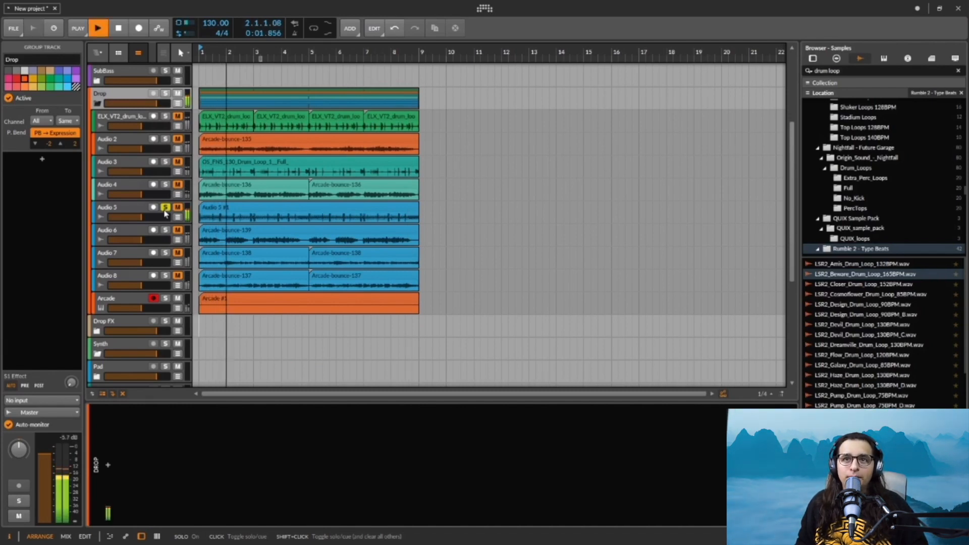
pyautogui.press('space')
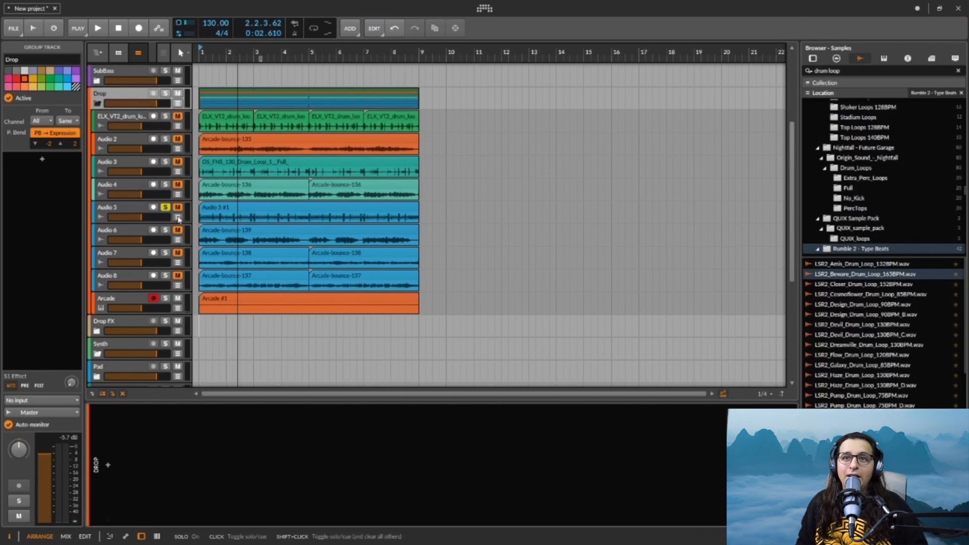
# Step: Solo Audio 6 alongside Audio 5 to hear both loops together, and unsolo Audio 6 when done
pyautogui.click(166, 231)
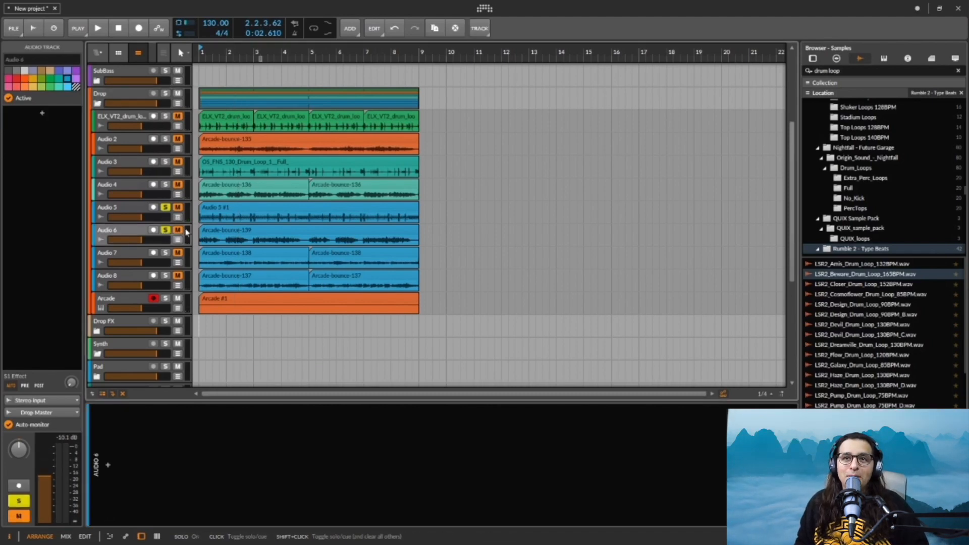
pyautogui.press('space')
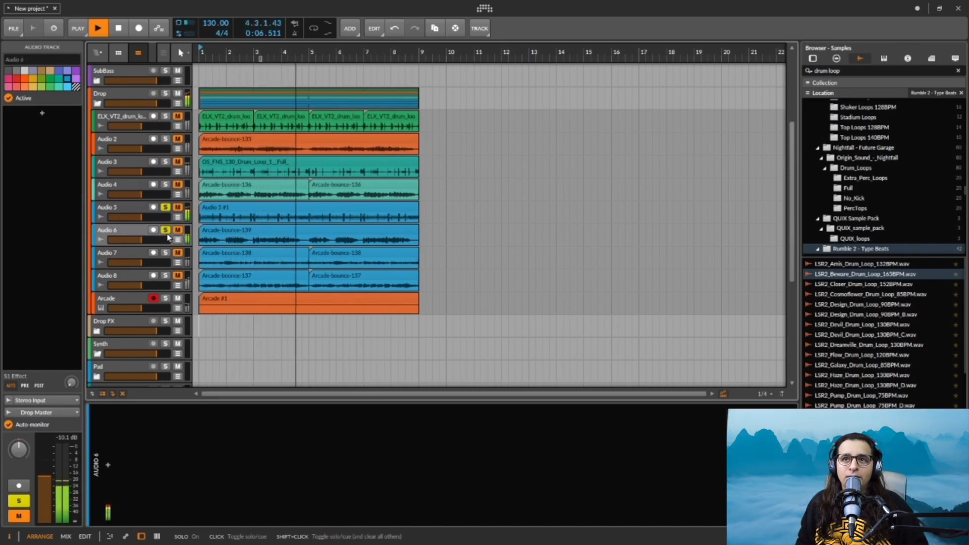
pyautogui.press('space')
pyautogui.click(167, 231)
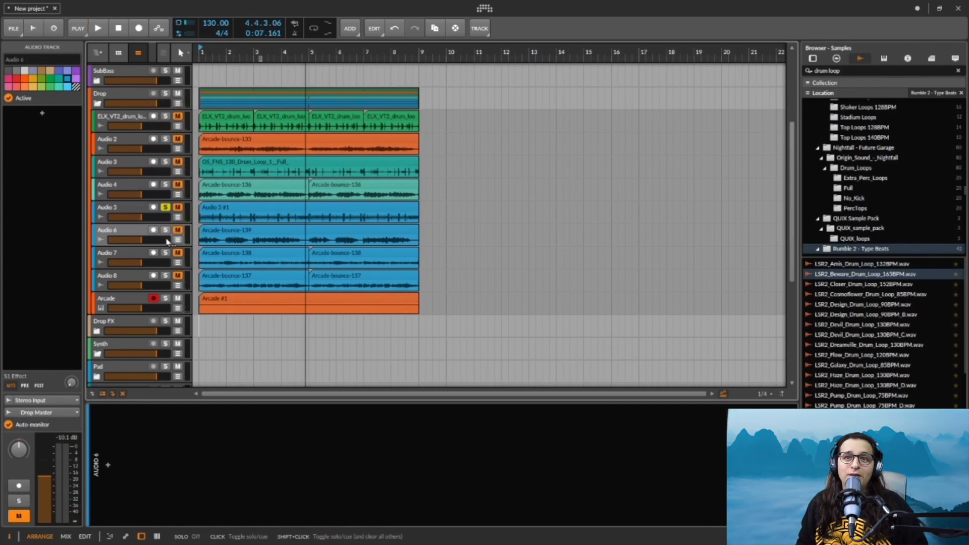
# Step: Listen to Audio 7 soloed together with Audio 5, stop playback and unsolo Audio 7
pyautogui.press('space')
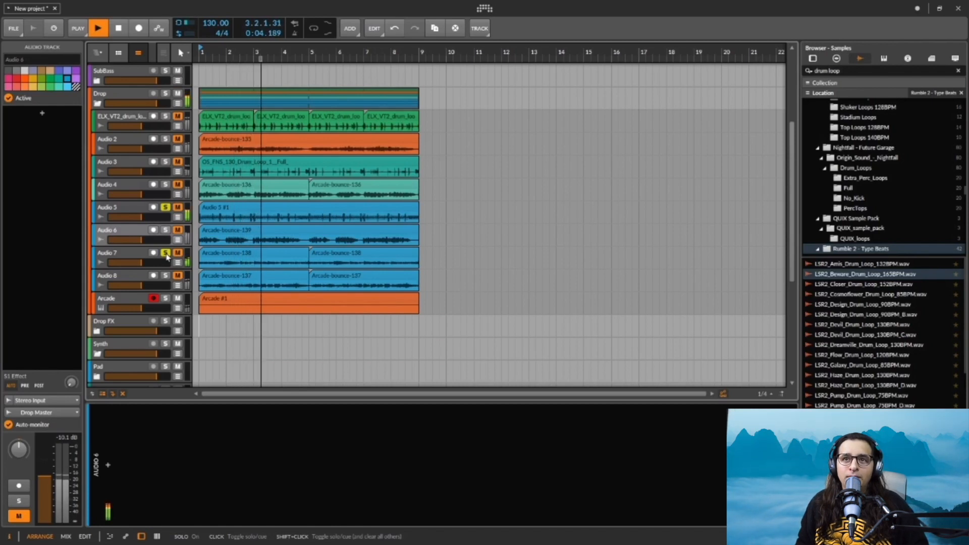
pyautogui.click(167, 254)
pyautogui.press('space')
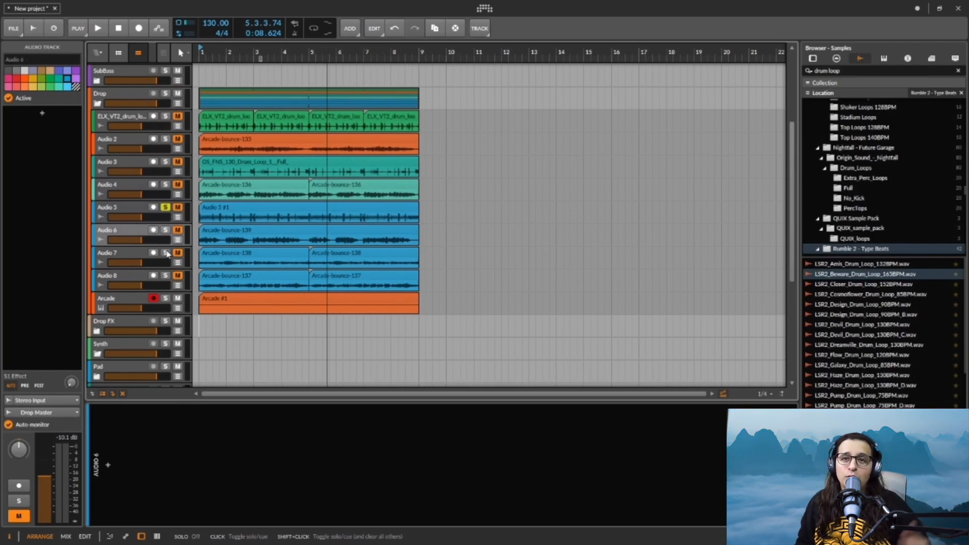
# Step: Solo Audio 8 with Audio 5, play the arrangement and raise Audio 8's volume slightly
pyautogui.click(165, 275)
pyautogui.click(164, 254)
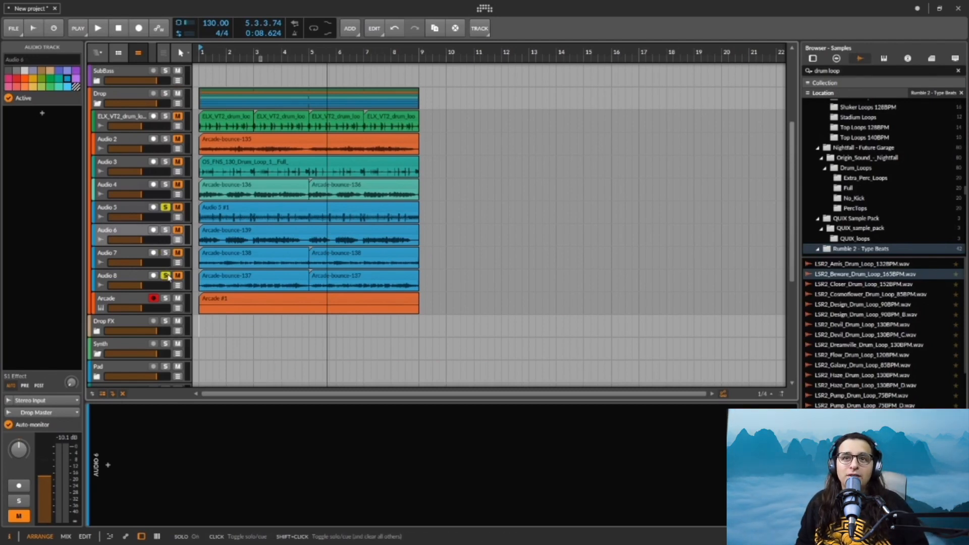
pyautogui.press('space')
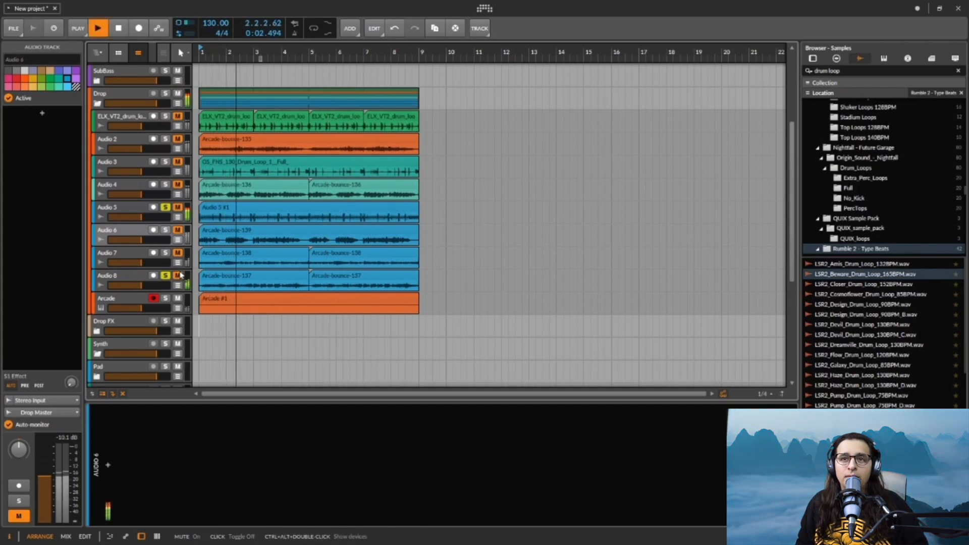
pyautogui.click(222, 276)
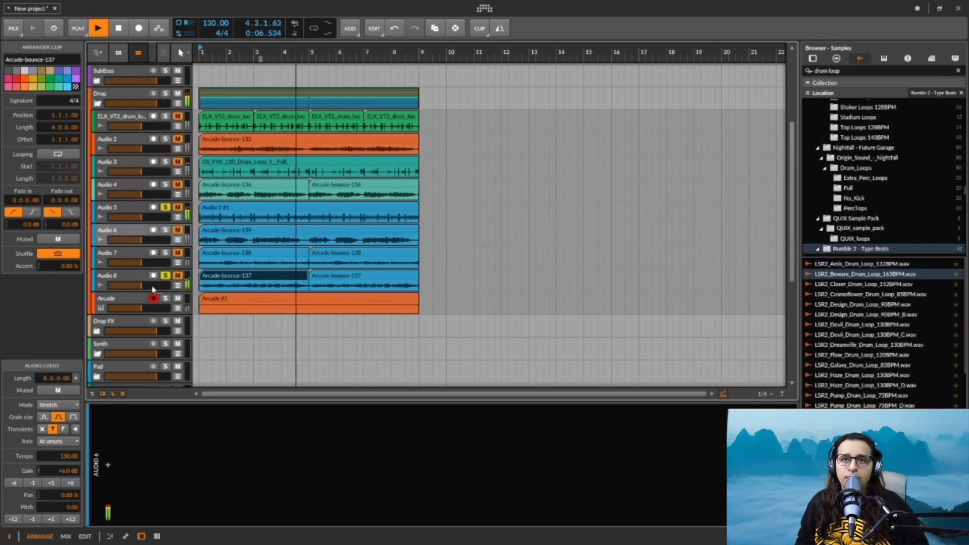
pyautogui.moveTo(141, 285); pyautogui.dragTo(147, 286)
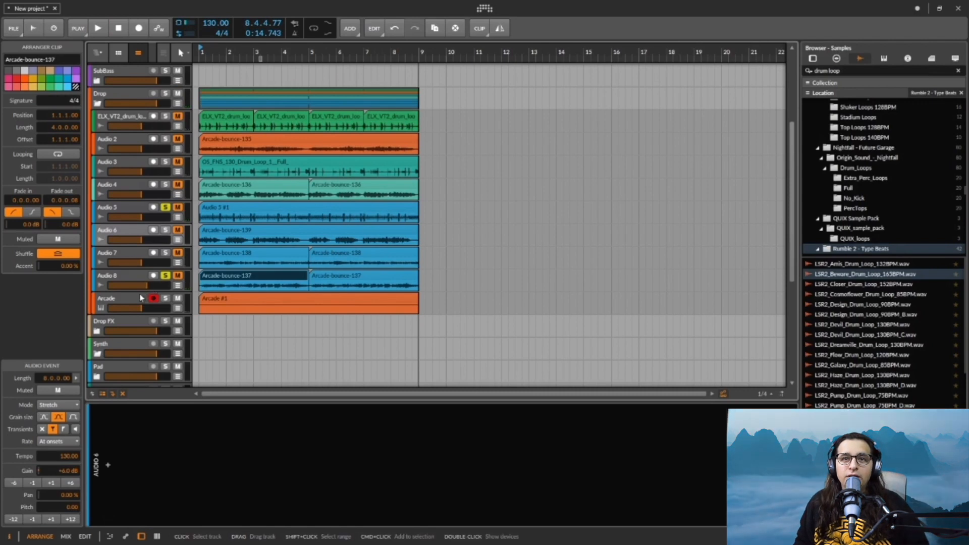
# Step: Open the Arcade track's plug-in window and bring up the Virtuoso kit browser
pyautogui.click(144, 300)
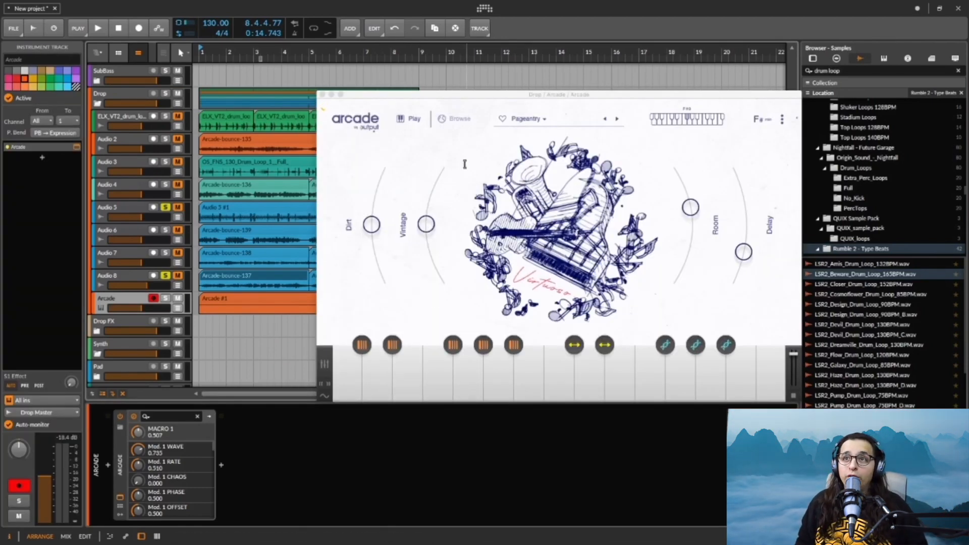
pyautogui.click(461, 122)
pyautogui.click(469, 122)
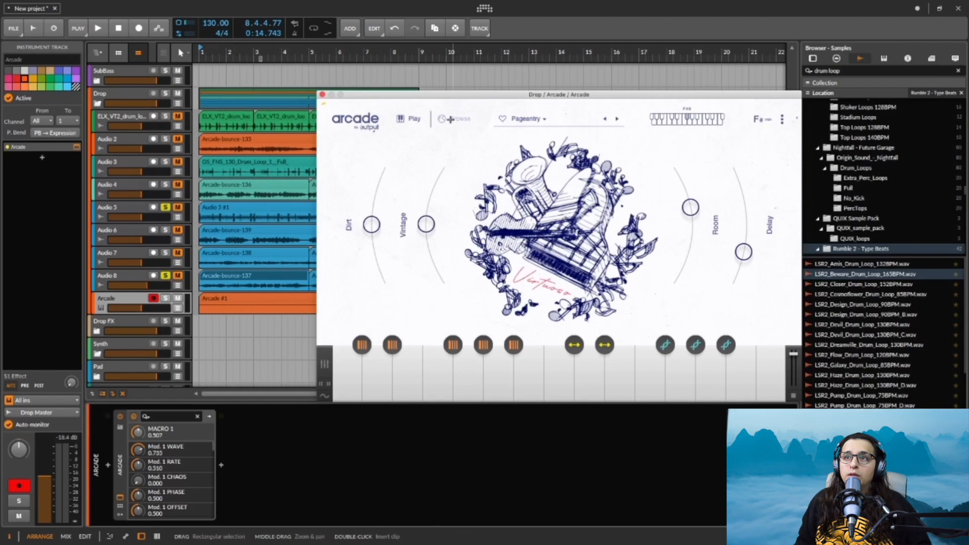
pyautogui.click(468, 121)
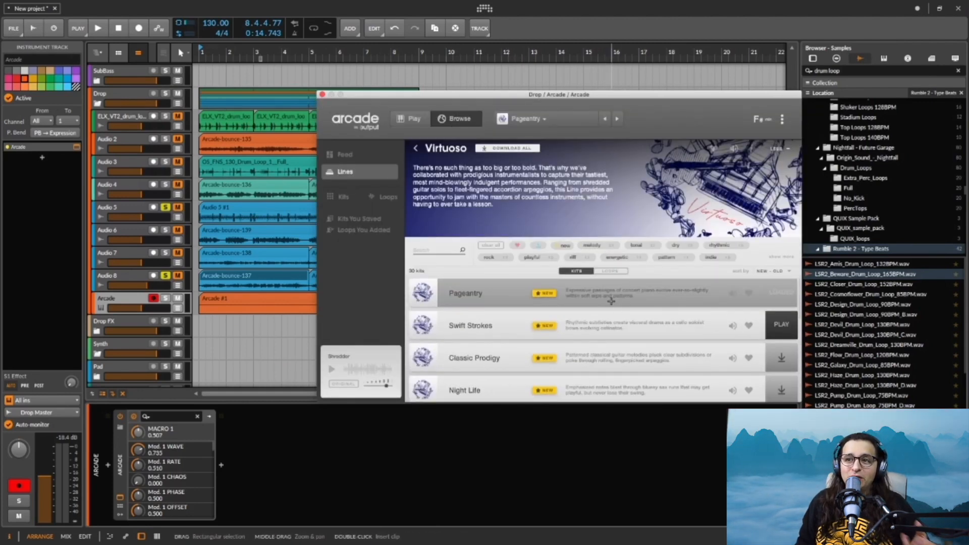
# Step: Preview the Classic Prodigy kit with only the Arcade track soloed
pyautogui.scroll(-2, 610, 304)
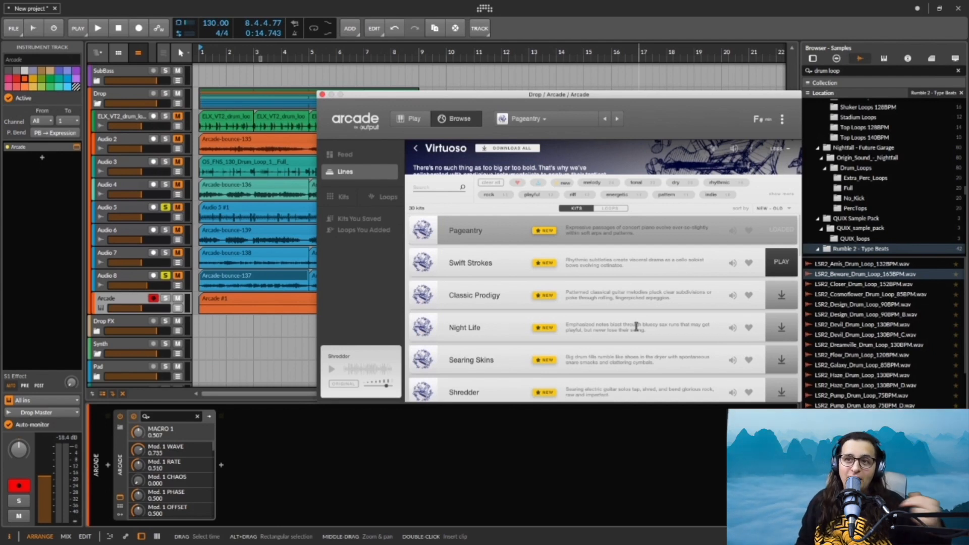
pyautogui.click(732, 295)
pyautogui.click(165, 298)
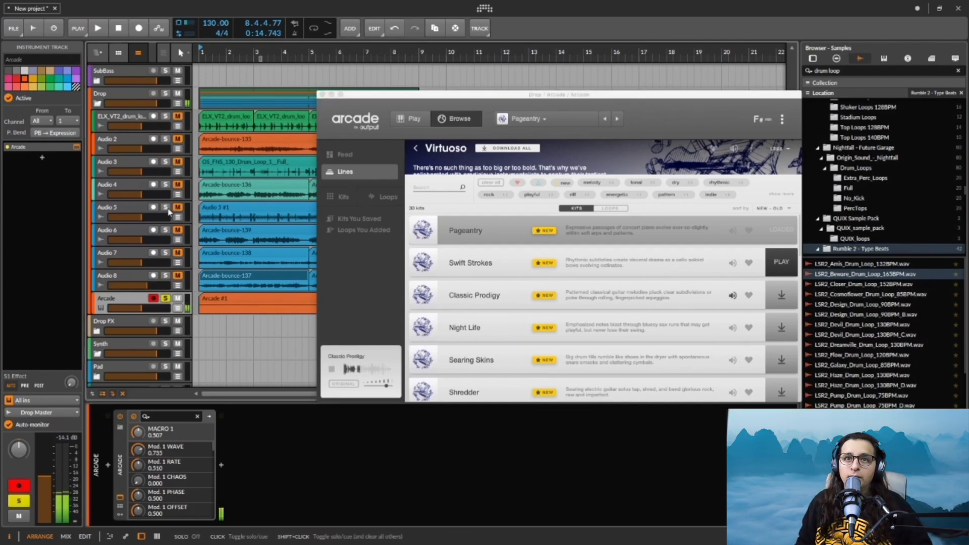
# Step: Preview the Riffed Out, Heady Keys and Frantic Pace kits at the end of the Virtuoso list
pyautogui.scroll(-15, 676, 373)
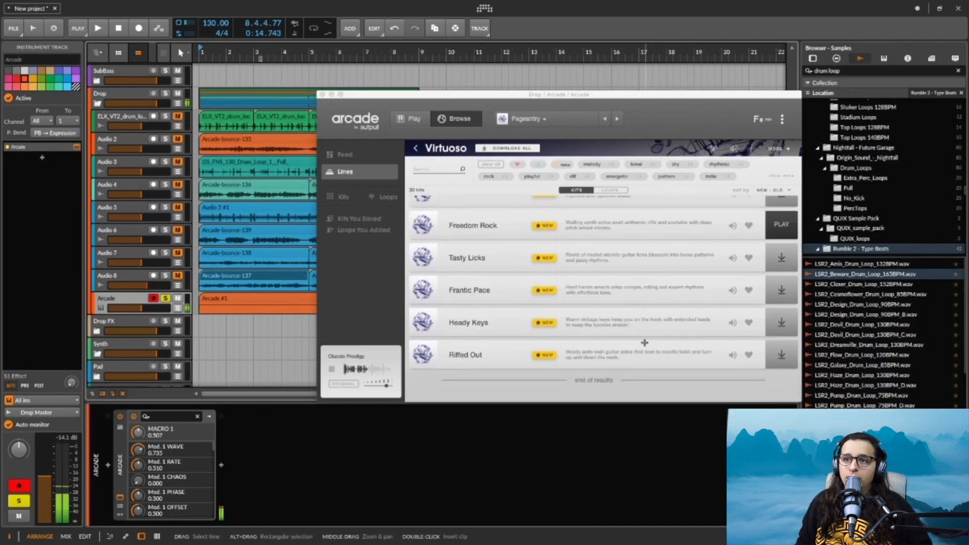
pyautogui.click(732, 355)
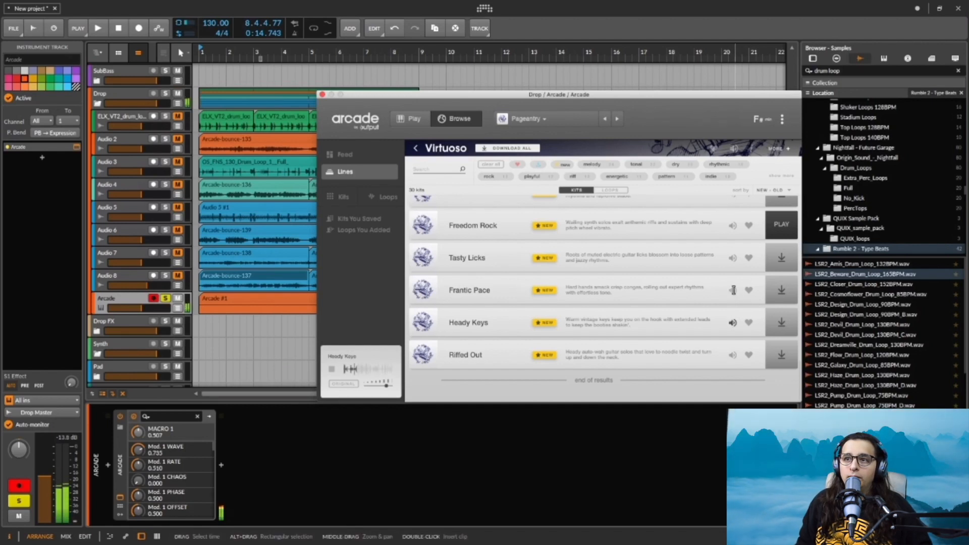
pyautogui.click(733, 291)
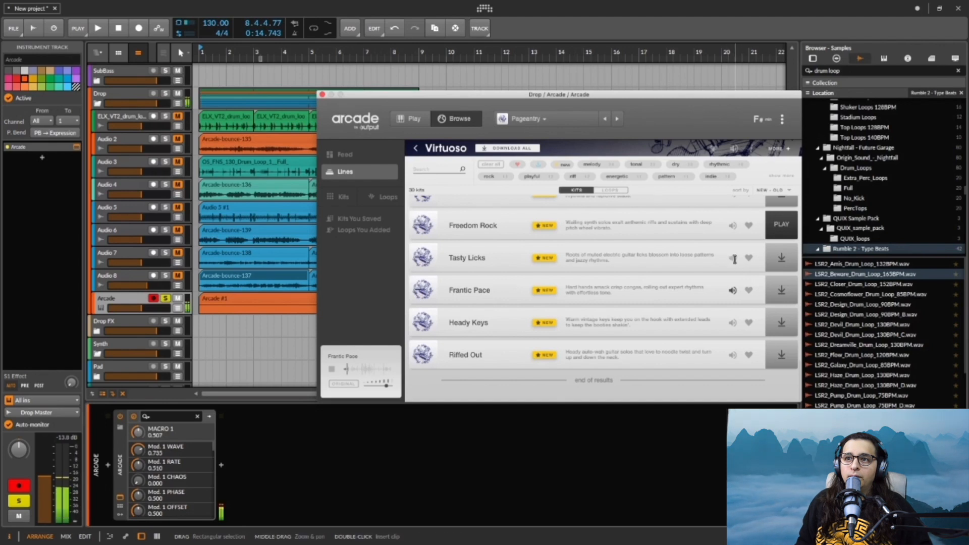